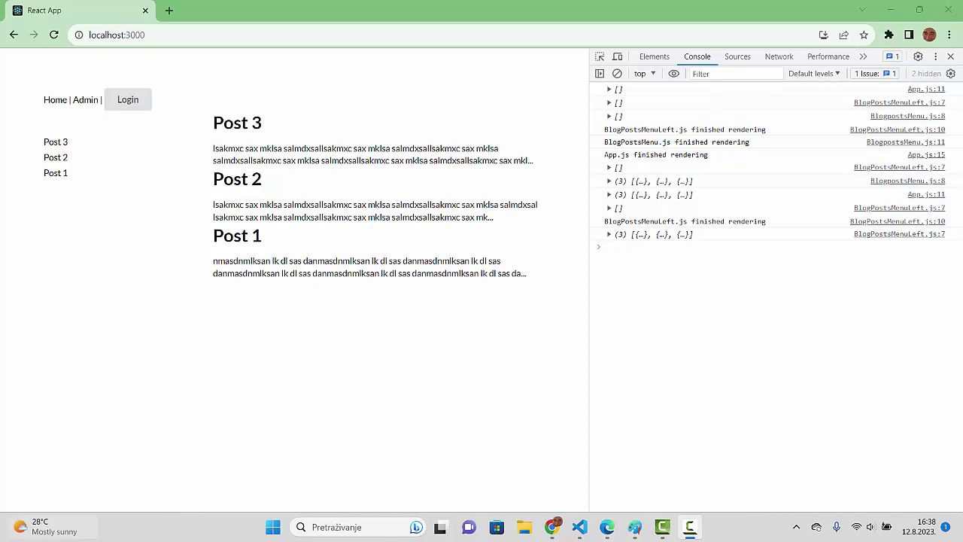
# Reload the blog app, dismiss three rendering alerts, and briefly highlight the console's array logs
pyautogui.click(54, 34)
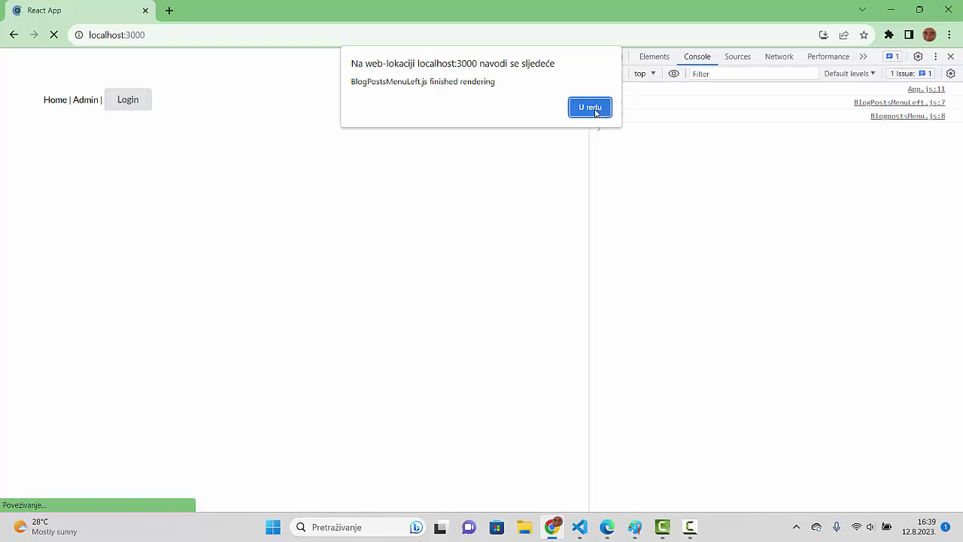
pyautogui.click(589, 107)
pyautogui.click(594, 111)
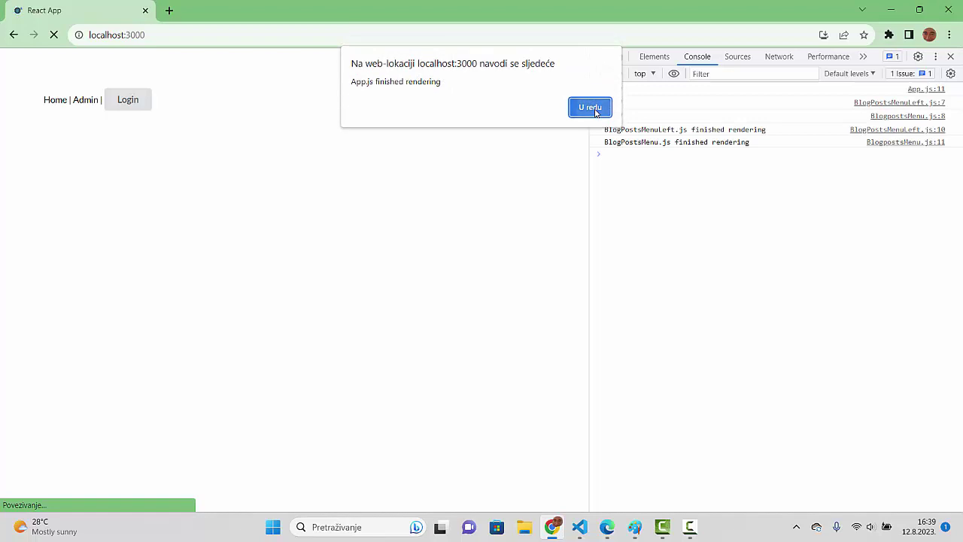
pyautogui.click(594, 111)
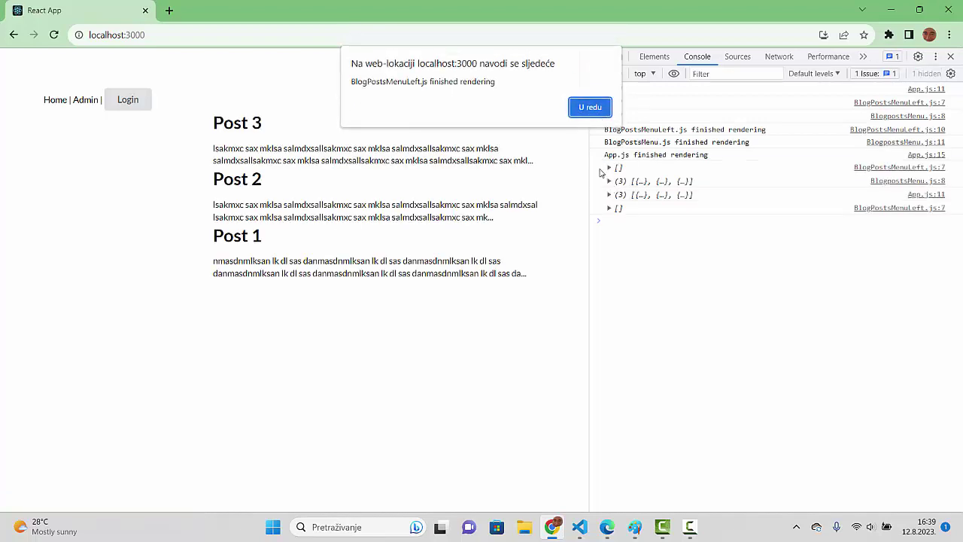
pyautogui.moveTo(606, 167); pyautogui.dragTo(625, 214)
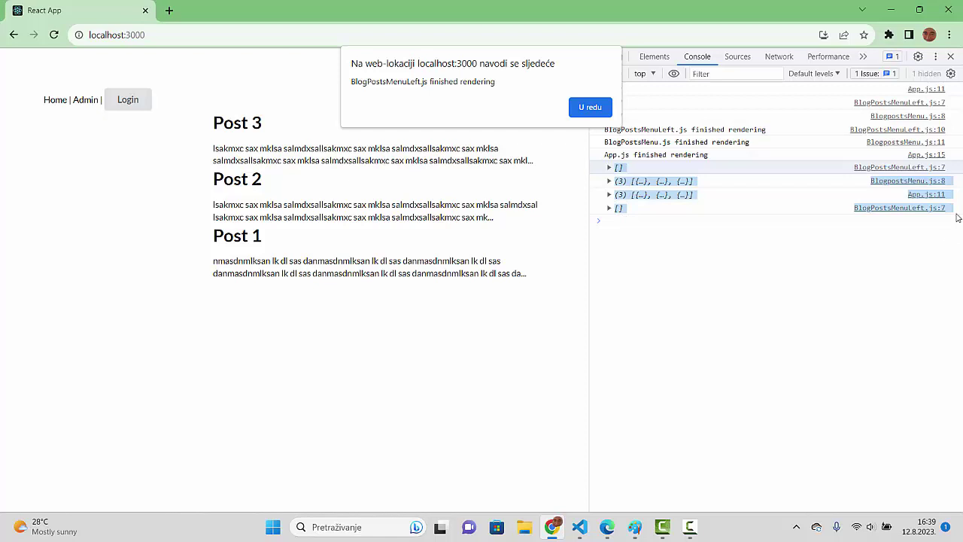
pyautogui.click(718, 113)
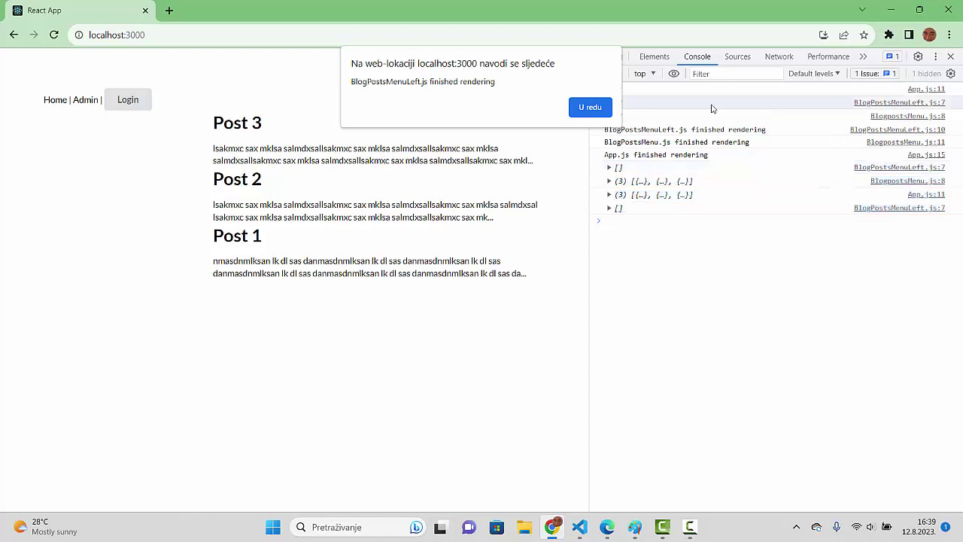
# Dismiss the last alert, then select the BlogPostsMenuLeft.js, BlogPostsMenu.js and App.js 'finished rendering' lines
pyautogui.click(591, 110)
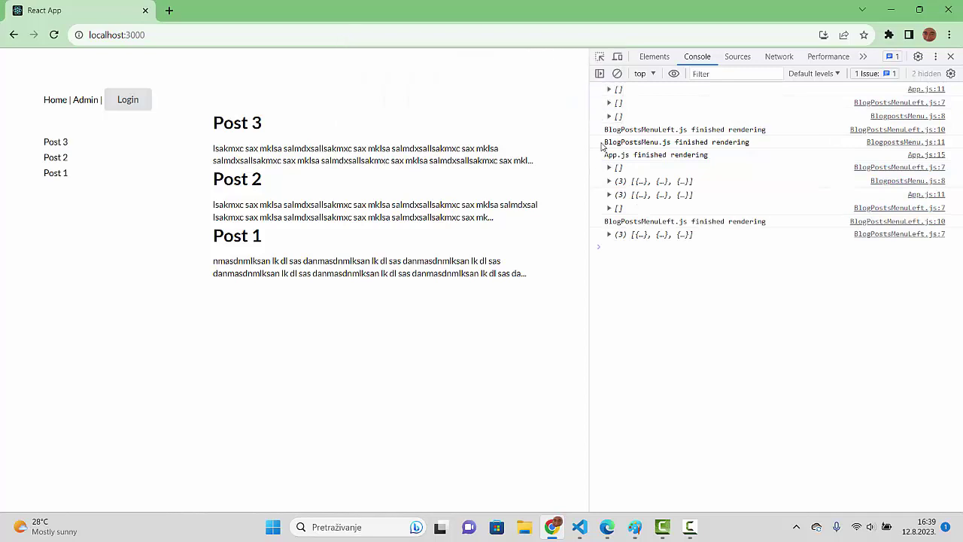
pyautogui.moveTo(604, 129); pyautogui.dragTo(720, 171)
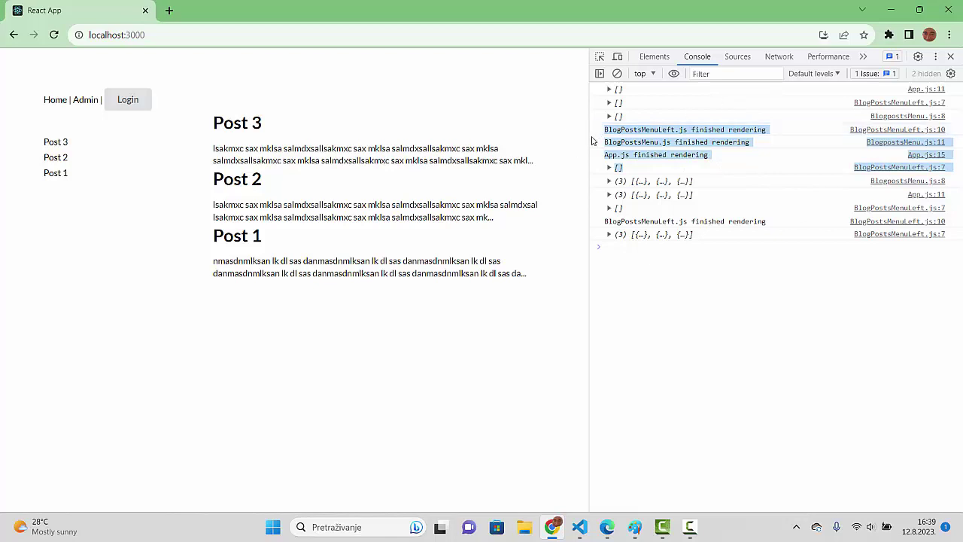
pyautogui.moveTo(604, 129)
pyautogui.mouseDown()
pyautogui.moveTo(653, 157)
pyautogui.moveTo(726, 158)
pyautogui.mouseUp()
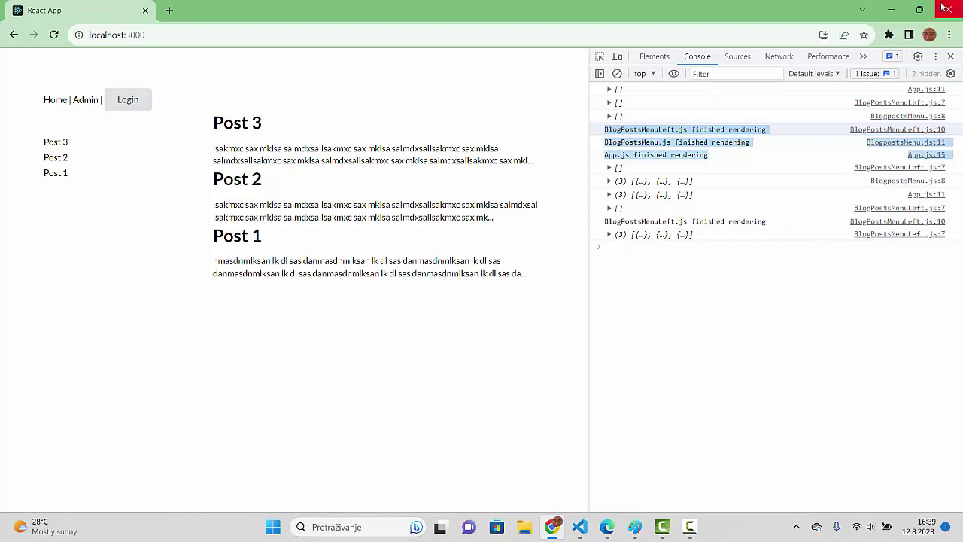
pyautogui.click(602, 167)
pyautogui.moveTo(637, 170); pyautogui.dragTo(647, 211)
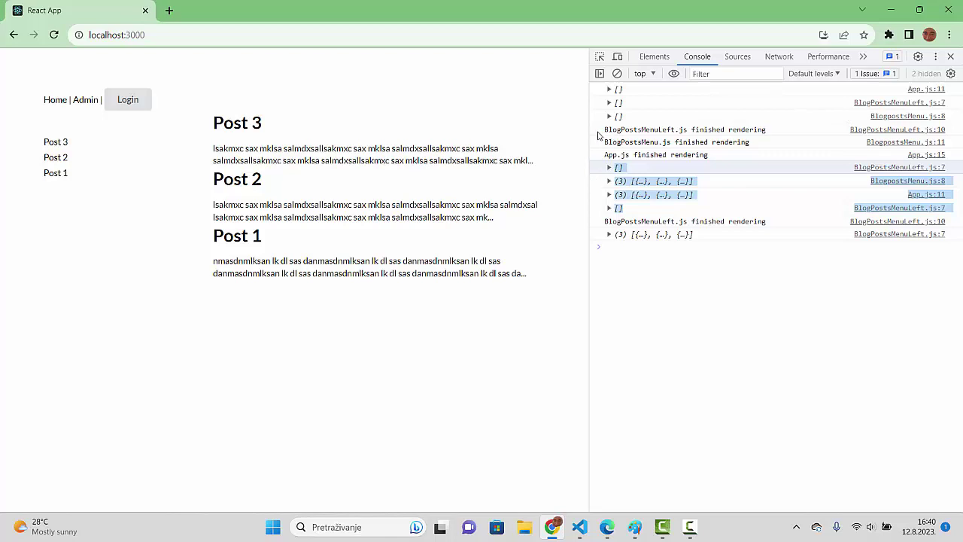
pyautogui.moveTo(599, 129); pyautogui.dragTo(651, 156)
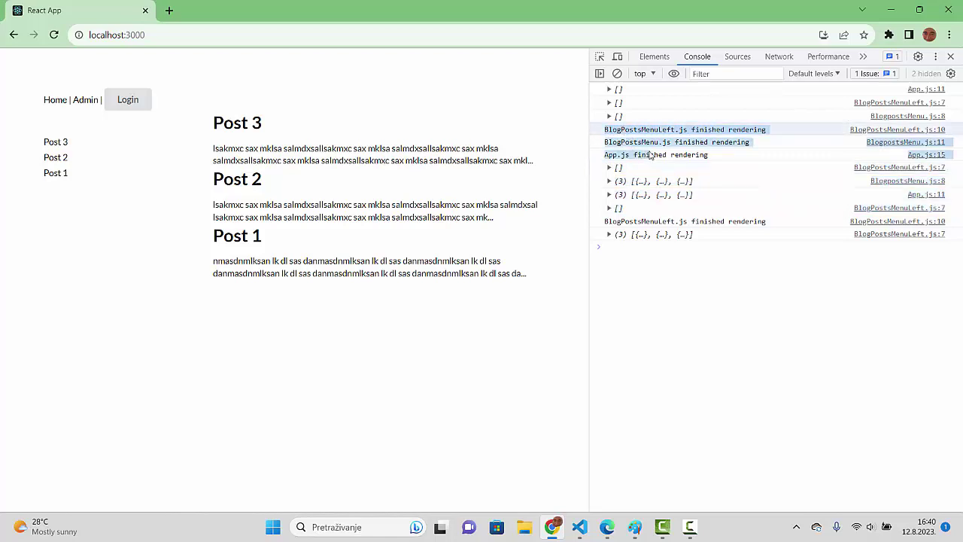